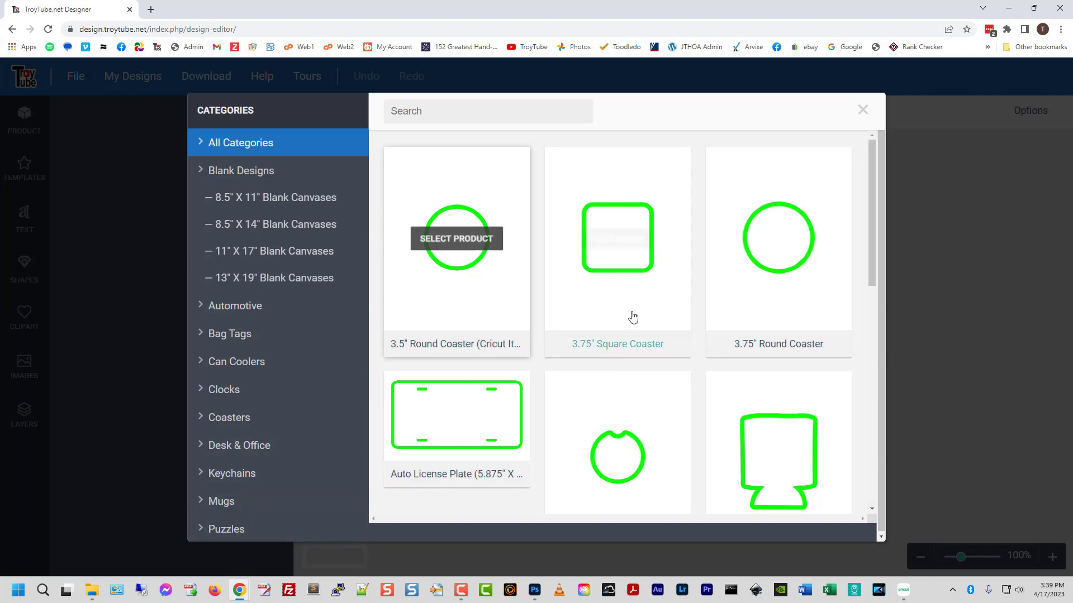
Start a blank design on the 8.5" X 11" Portrait (No Grid) canvas
{"action": "left_click", "coordinate": [286, 198]}
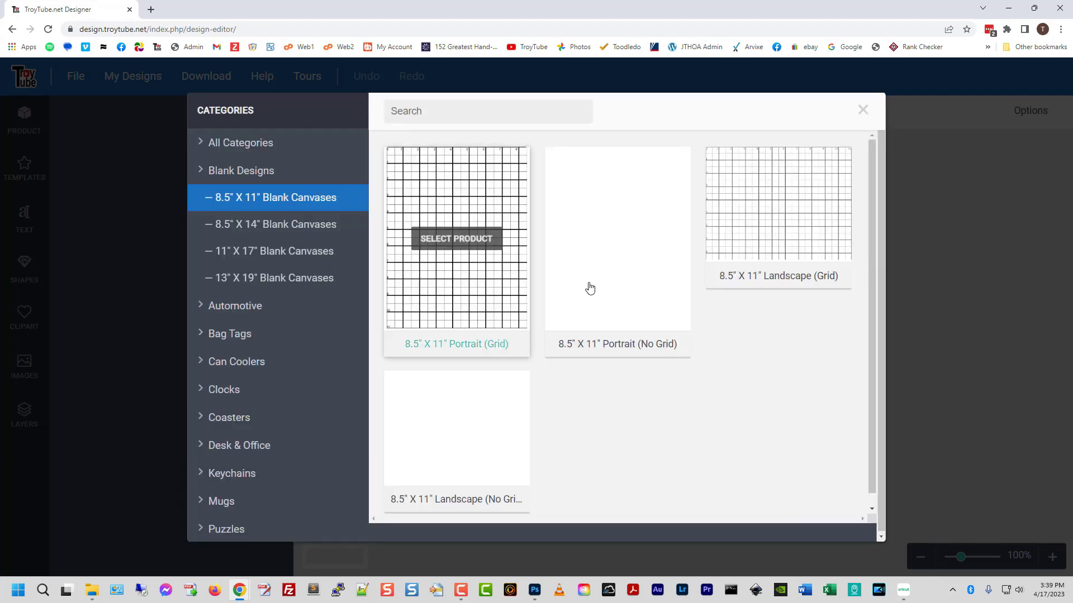
{"action": "left_click", "coordinate": [618, 241]}
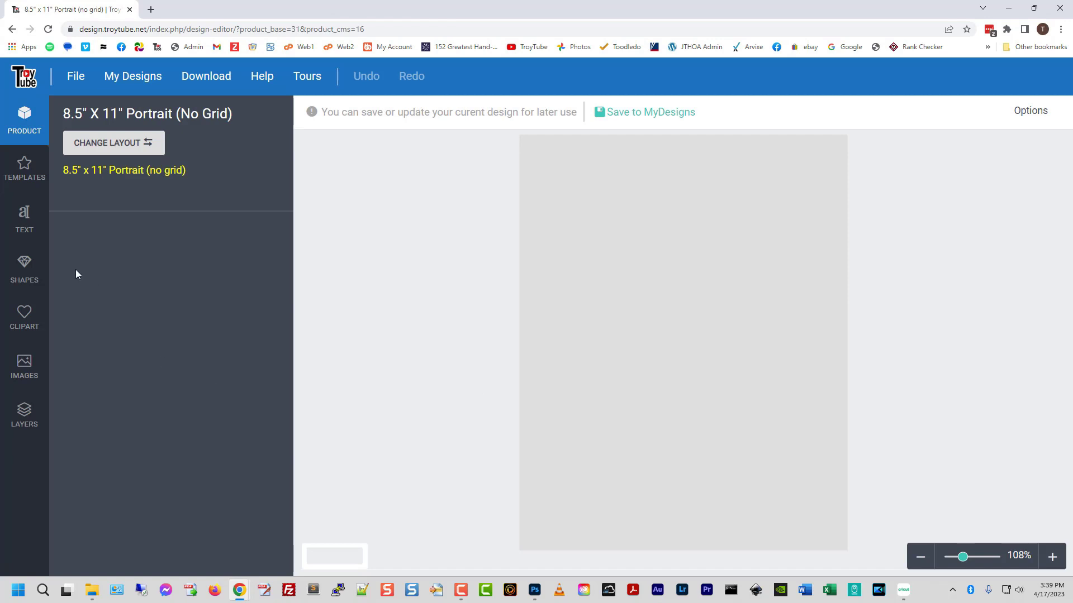
Add a Bulge text object to the canvas and change its wording to TROYTUBE
{"action": "left_click", "coordinate": [24, 217]}
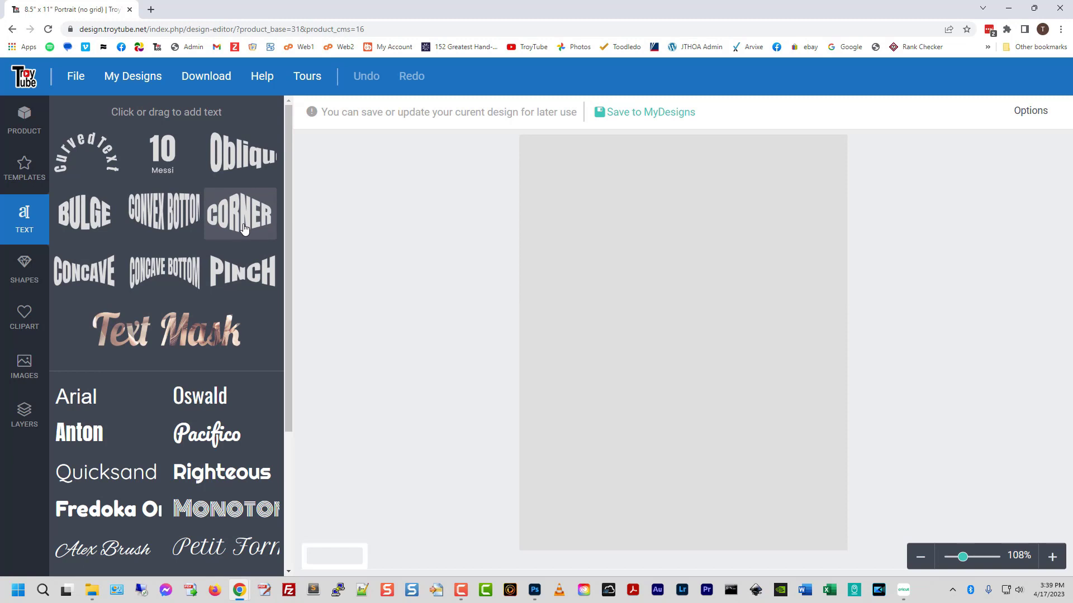
{"action": "left_click", "coordinate": [88, 220]}
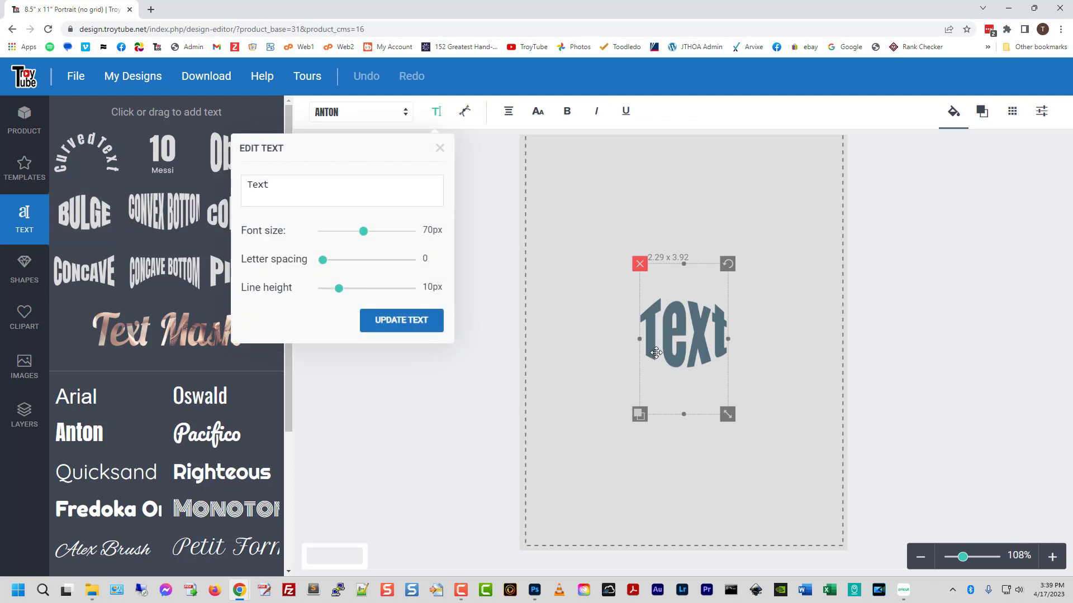
{"action": "triple_click", "coordinate": [313, 193]}
{"action": "type", "text": "TROYTUBE"}
{"action": "left_click", "coordinate": [400, 319]}
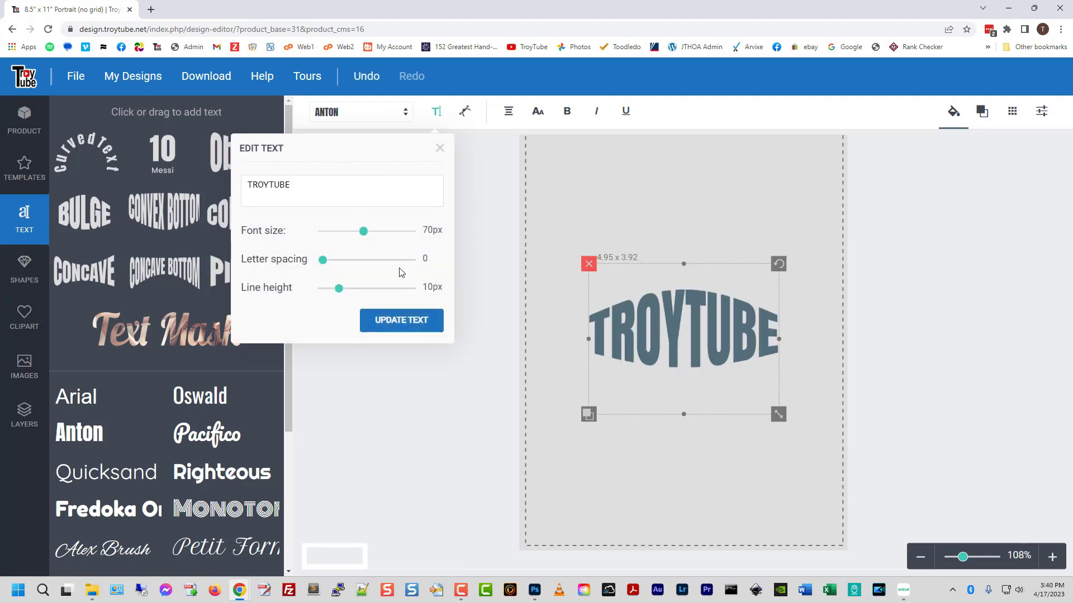
Try a few font sizes on the TROYTUBE text and settle on 95px
{"action": "mouse_move", "coordinate": [360, 232]}
{"action": "left_mouse_down"}
{"action": "mouse_move", "coordinate": [376, 236]}
{"action": "mouse_move", "coordinate": [356, 234]}
{"action": "mouse_move", "coordinate": [368, 233]}
{"action": "left_mouse_up"}
{"action": "left_click", "coordinate": [410, 320]}
{"action": "left_click", "coordinate": [419, 321]}
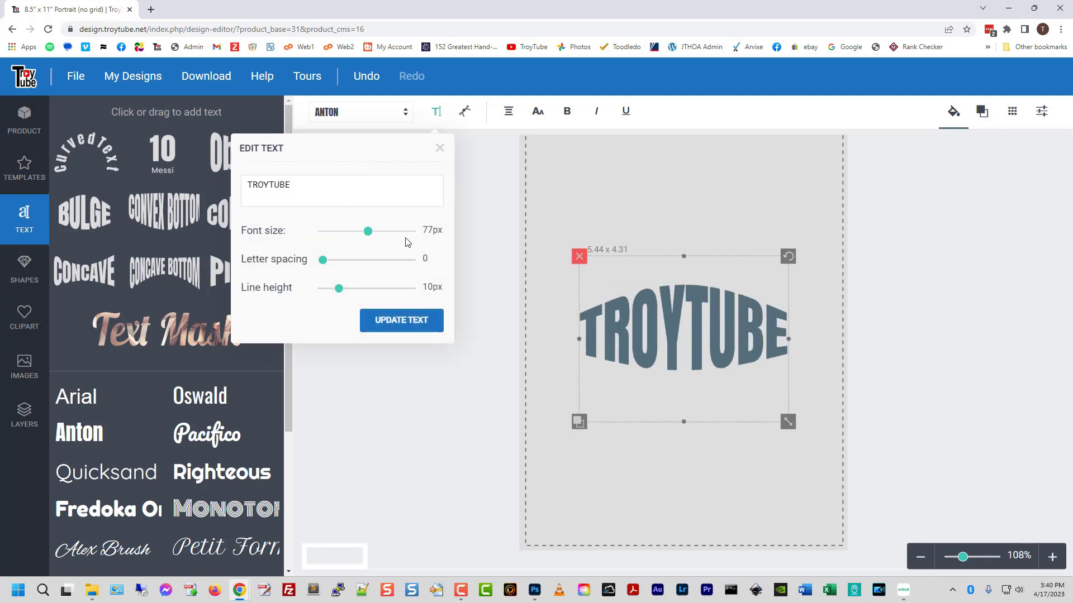
{"action": "left_click_drag", "start_coordinate": [373, 235], "coordinate": [347, 234]}
{"action": "left_click", "coordinate": [387, 323]}
{"action": "left_click", "coordinate": [381, 232]}
{"action": "left_click", "coordinate": [404, 314]}
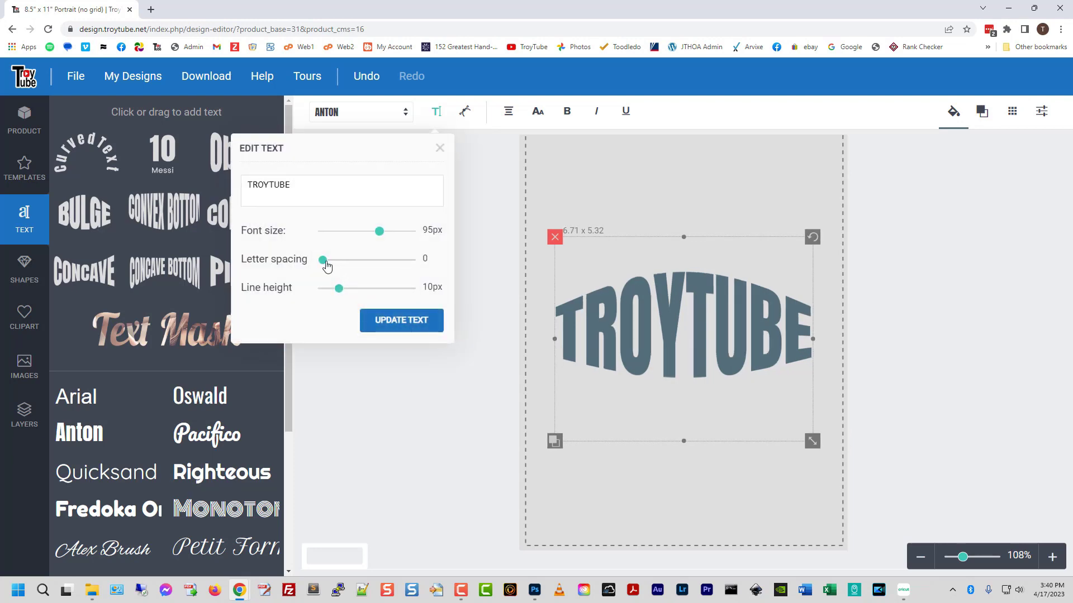
Try a wider letter spacing on the TROYTUBE text, and set it back to 0
{"action": "left_click_drag", "start_coordinate": [324, 261], "coordinate": [342, 262]}
{"action": "left_click", "coordinate": [369, 323]}
{"action": "left_click_drag", "start_coordinate": [342, 261], "coordinate": [322, 261]}
{"action": "left_click", "coordinate": [390, 324]}
Reduce the line height of the TROYTUBE text slightly and finish editing the text
{"action": "mouse_move", "coordinate": [342, 291]}
{"action": "left_mouse_down"}
{"action": "mouse_move", "coordinate": [354, 288]}
{"action": "mouse_move", "coordinate": [334, 289]}
{"action": "left_mouse_up"}
{"action": "left_click", "coordinate": [391, 322]}
{"action": "left_click", "coordinate": [377, 322]}
{"action": "left_click", "coordinate": [439, 148]}
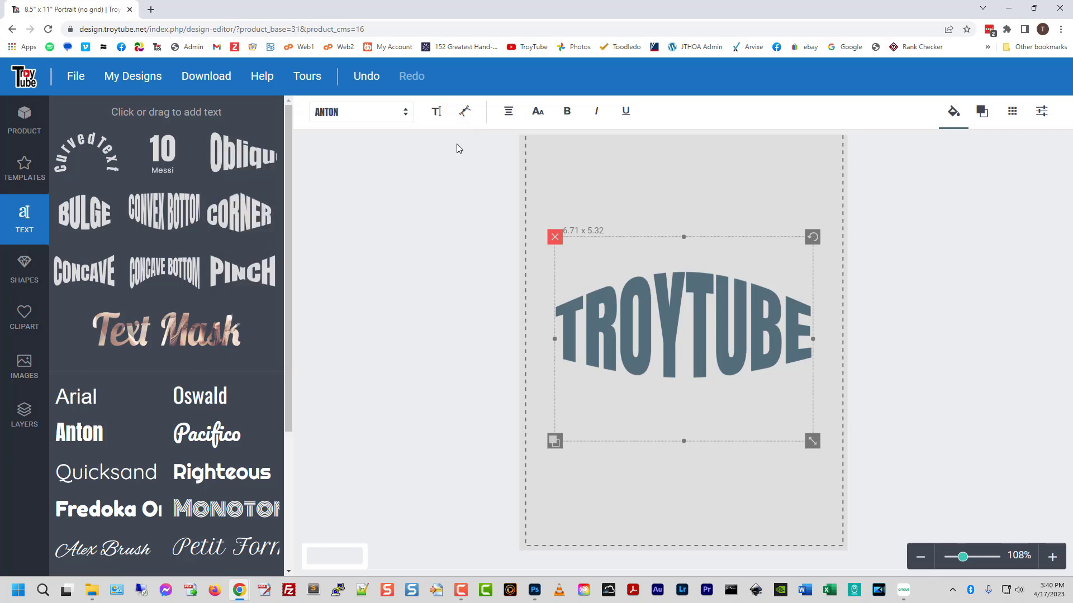
Apply the Oblique text effect to TROYTUBE with an offset of 64 and a curve of -100
{"action": "left_click", "coordinate": [466, 115]}
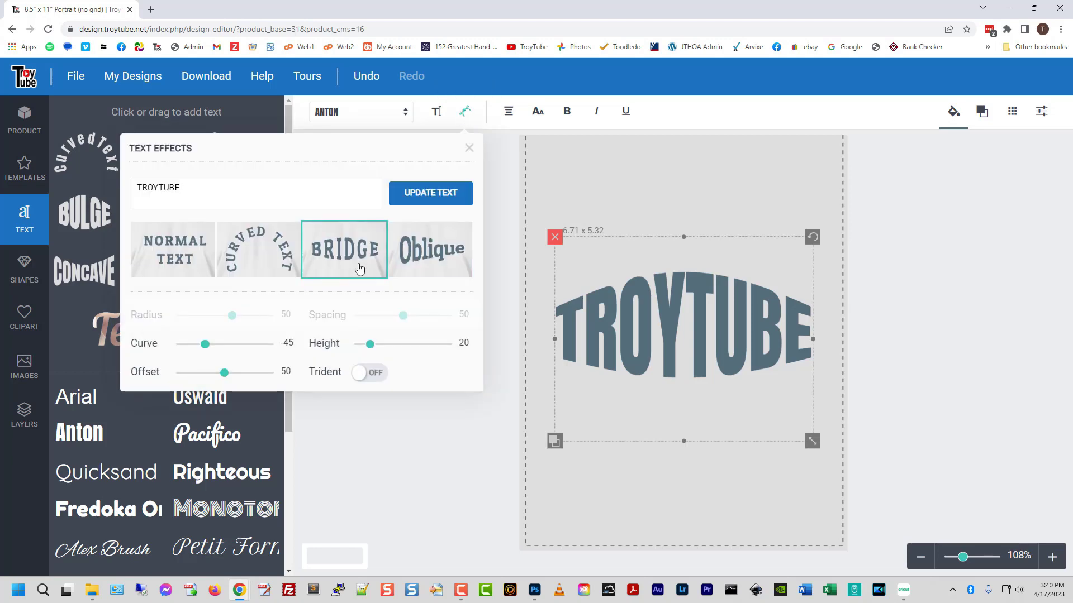
{"action": "left_click", "coordinate": [411, 253]}
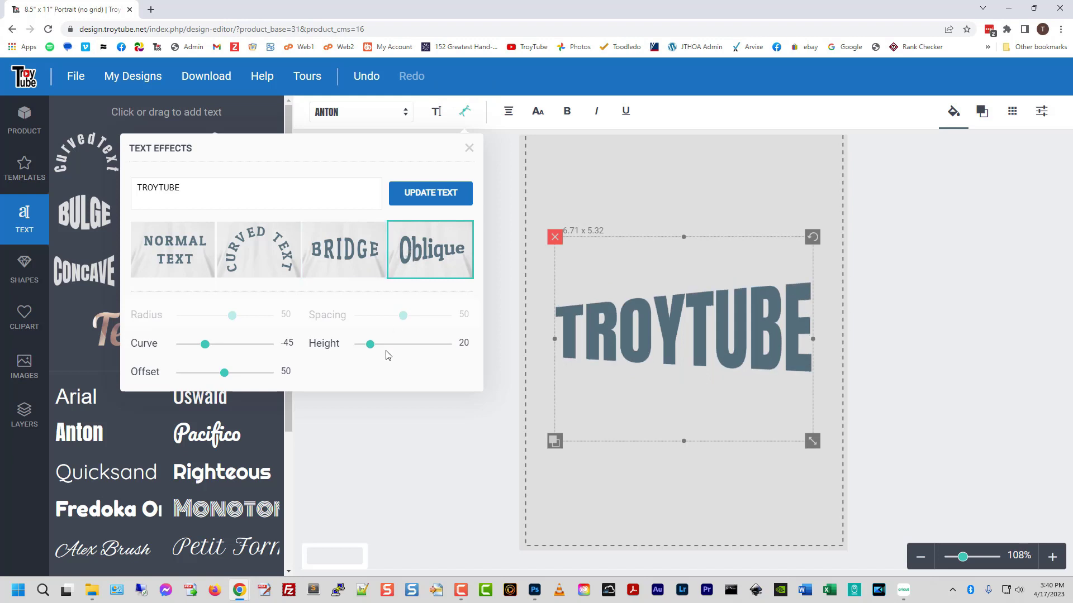
{"action": "mouse_move", "coordinate": [224, 373]}
{"action": "left_mouse_down"}
{"action": "mouse_move", "coordinate": [260, 379]}
{"action": "mouse_move", "coordinate": [209, 375]}
{"action": "mouse_move", "coordinate": [265, 387]}
{"action": "mouse_move", "coordinate": [192, 349]}
{"action": "mouse_move", "coordinate": [177, 355]}
{"action": "mouse_move", "coordinate": [241, 352]}
{"action": "mouse_move", "coordinate": [185, 362]}
{"action": "mouse_move", "coordinate": [207, 360]}
{"action": "left_mouse_up"}
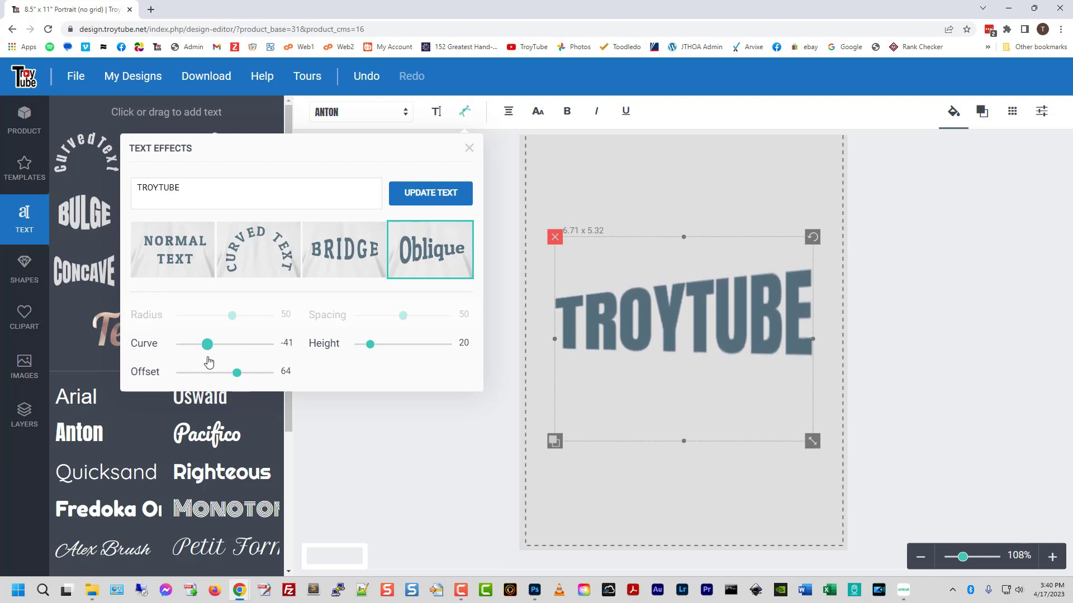
{"action": "mouse_move", "coordinate": [207, 346]}
{"action": "left_mouse_down"}
{"action": "mouse_move", "coordinate": [225, 349]}
{"action": "mouse_move", "coordinate": [196, 352]}
{"action": "mouse_move", "coordinate": [224, 350]}
{"action": "left_mouse_up"}
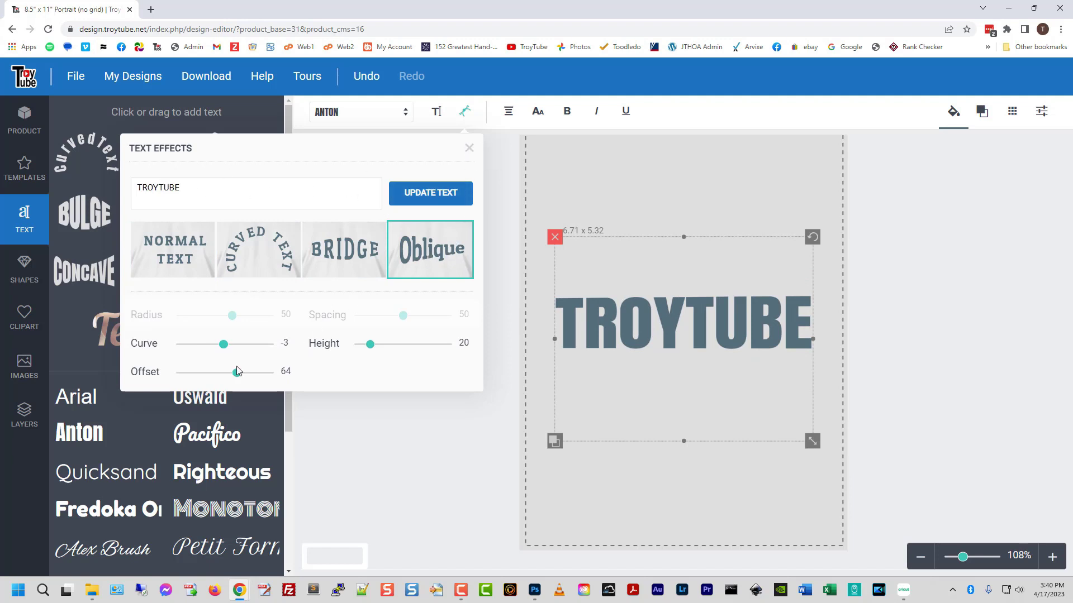
{"action": "left_click_drag", "start_coordinate": [225, 350], "coordinate": [180, 350]}
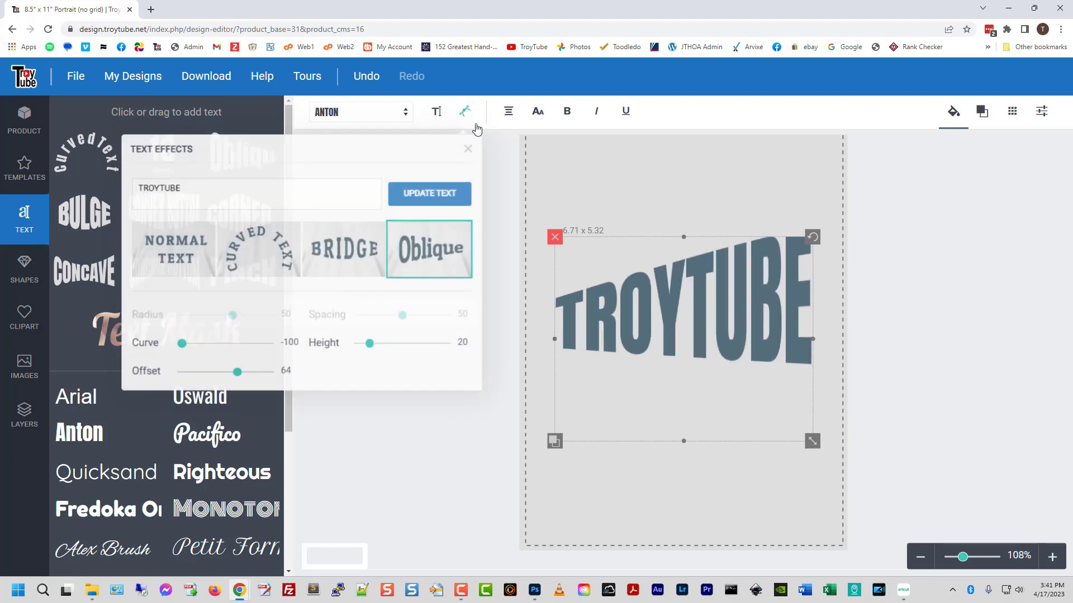
{"action": "left_click", "coordinate": [468, 149]}
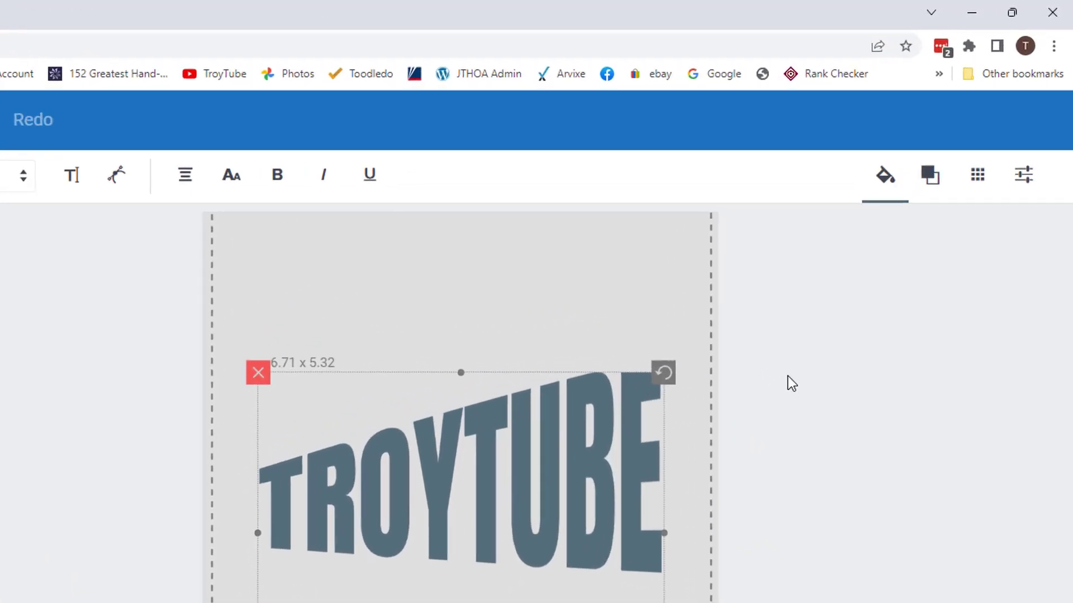
Try out the rotate, skew and flip transforms on the text, and reset all transforms
{"action": "left_click", "coordinate": [1024, 180]}
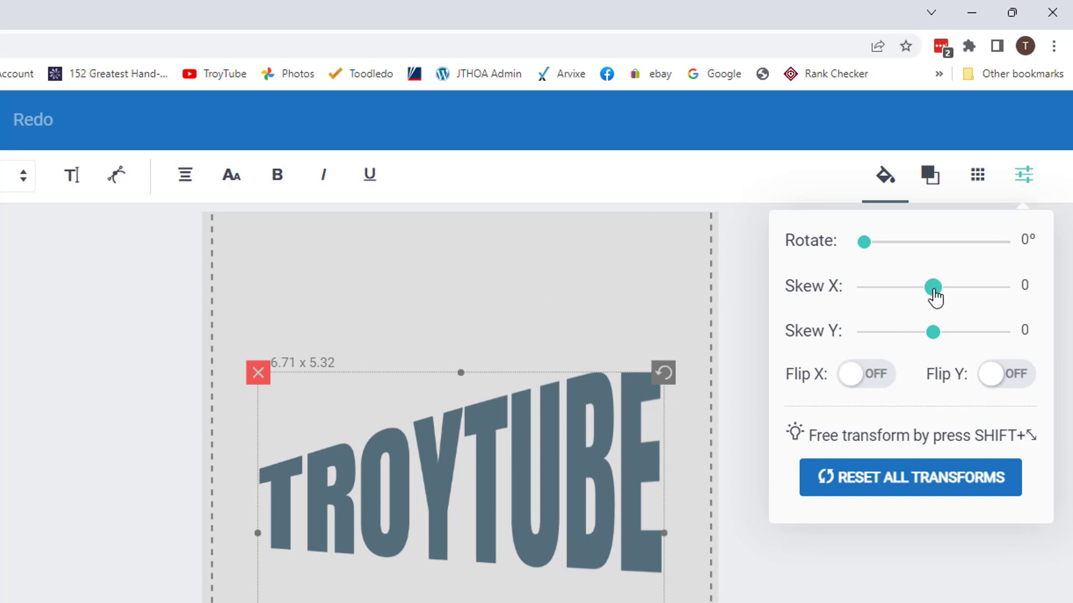
{"action": "mouse_move", "coordinate": [864, 242]}
{"action": "left_mouse_down"}
{"action": "mouse_move", "coordinate": [883, 244]}
{"action": "mouse_move", "coordinate": [865, 251]}
{"action": "left_mouse_up"}
{"action": "left_click_drag", "start_coordinate": [934, 296], "coordinate": [939, 347]}
{"action": "left_click", "coordinate": [861, 376]}
{"action": "left_click", "coordinate": [873, 381]}
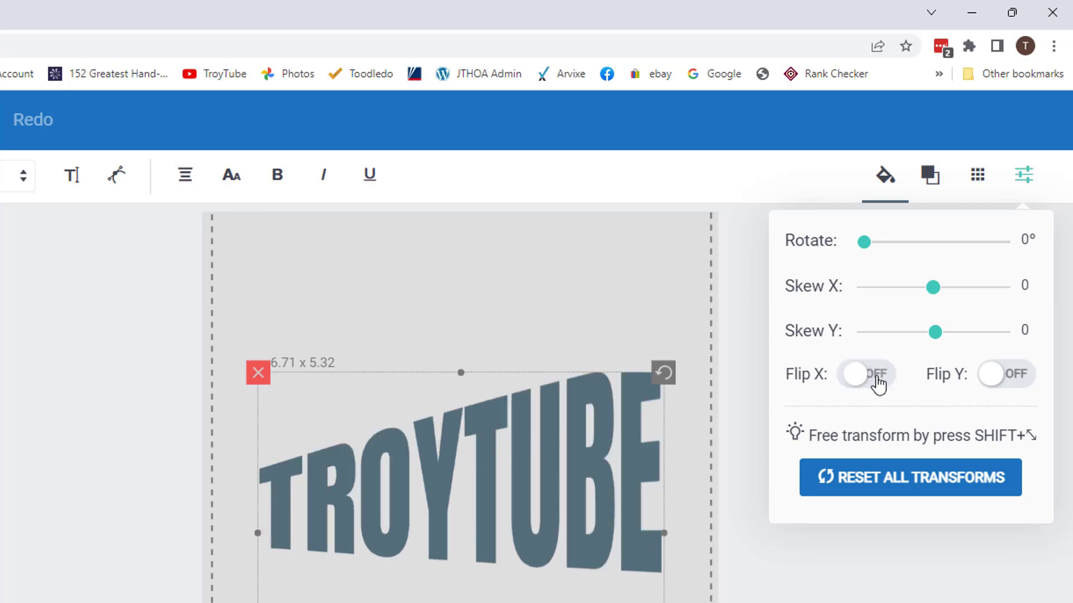
{"action": "left_click", "coordinate": [984, 376]}
{"action": "left_click", "coordinate": [985, 375]}
{"action": "left_click", "coordinate": [902, 481]}
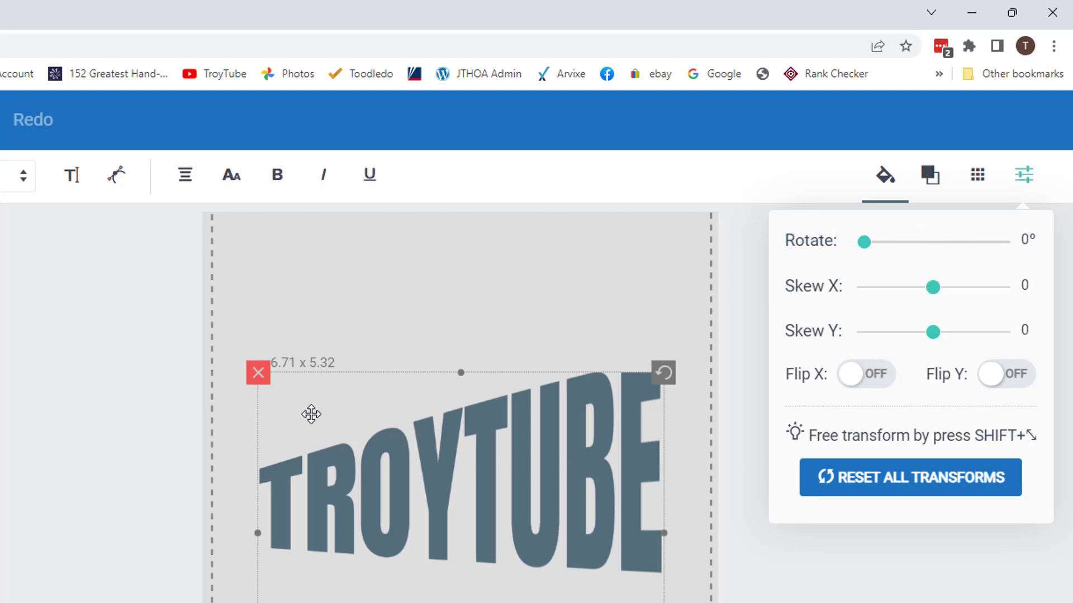
Move the TROYTUBE text slightly higher on the page and download the design without the background image
{"action": "left_click_drag", "start_coordinate": [480, 503], "coordinate": [471, 514]}
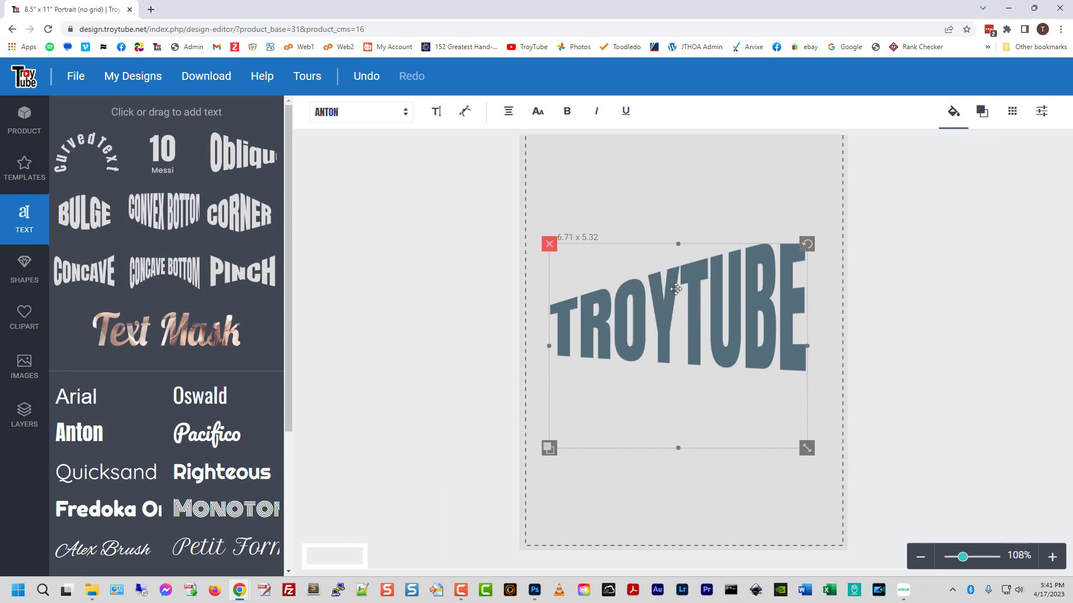
{"action": "left_click_drag", "start_coordinate": [676, 349], "coordinate": [678, 314]}
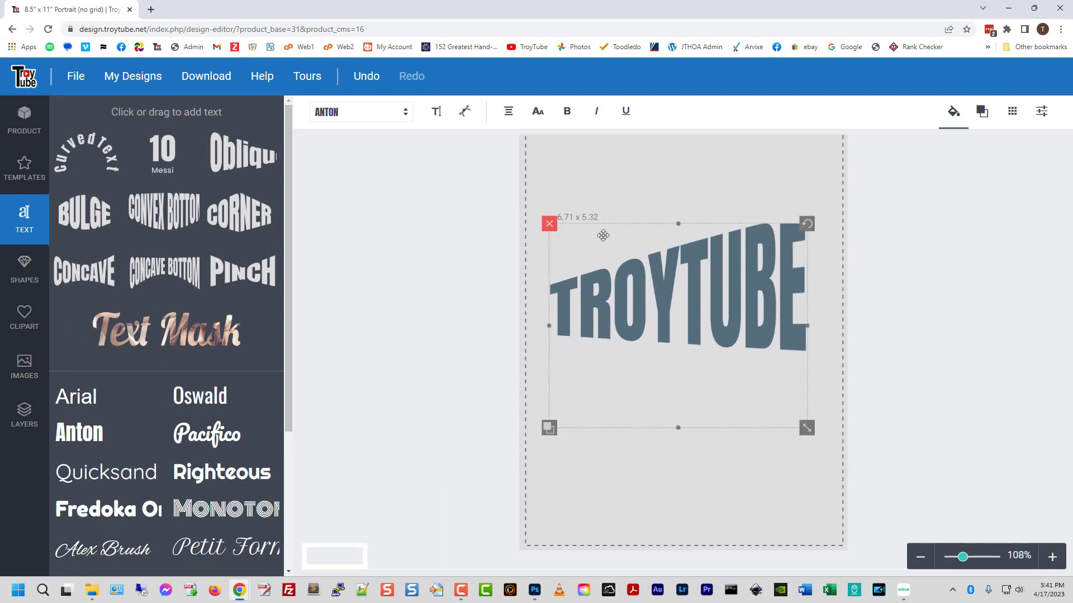
{"action": "left_click", "coordinate": [206, 80]}
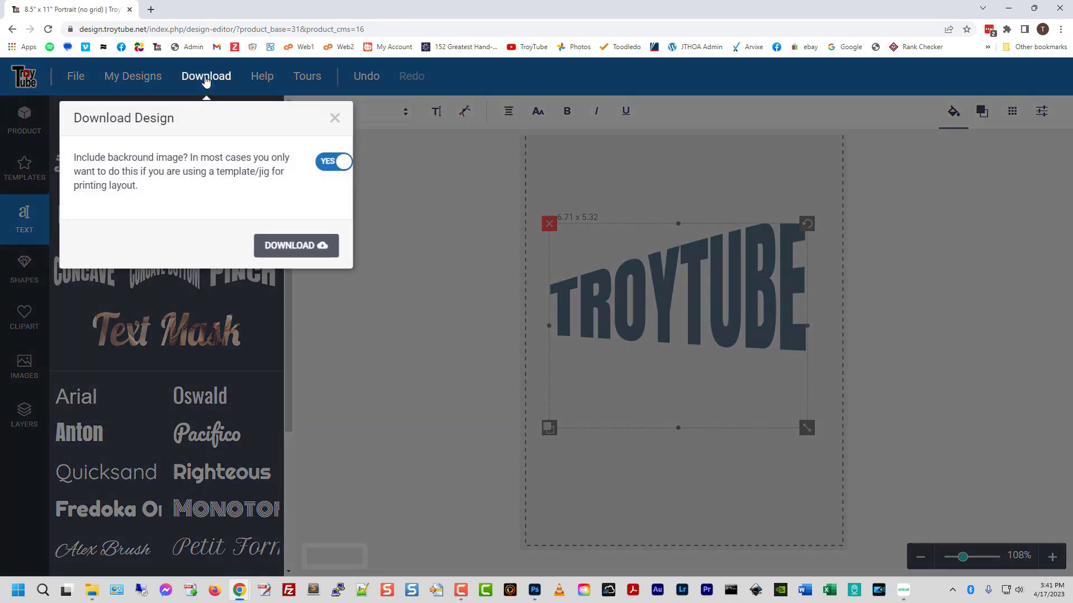
{"action": "left_click", "coordinate": [332, 163]}
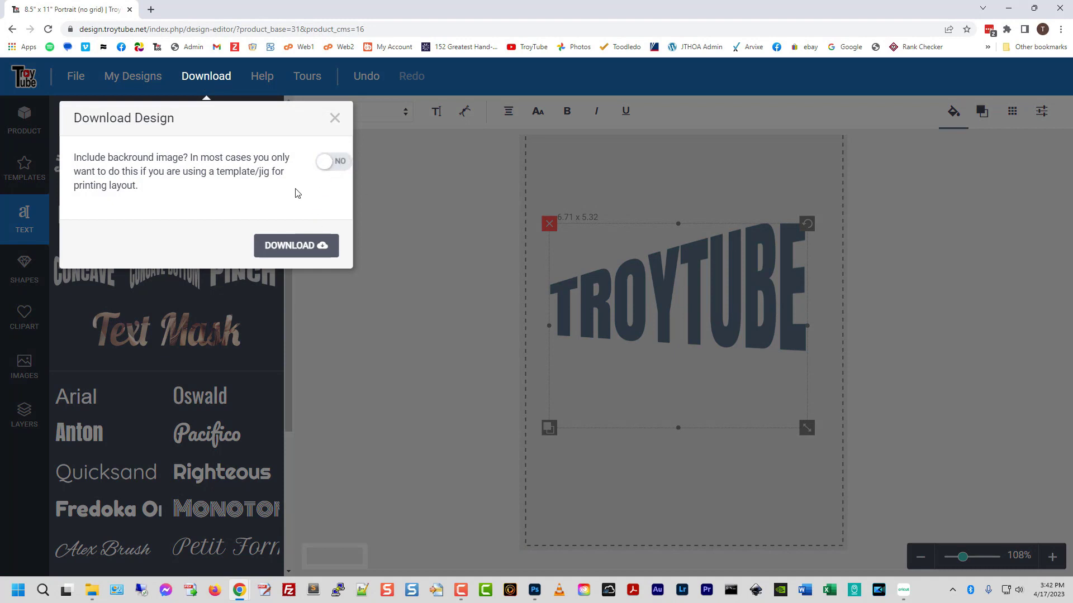
{"action": "left_click", "coordinate": [308, 249]}
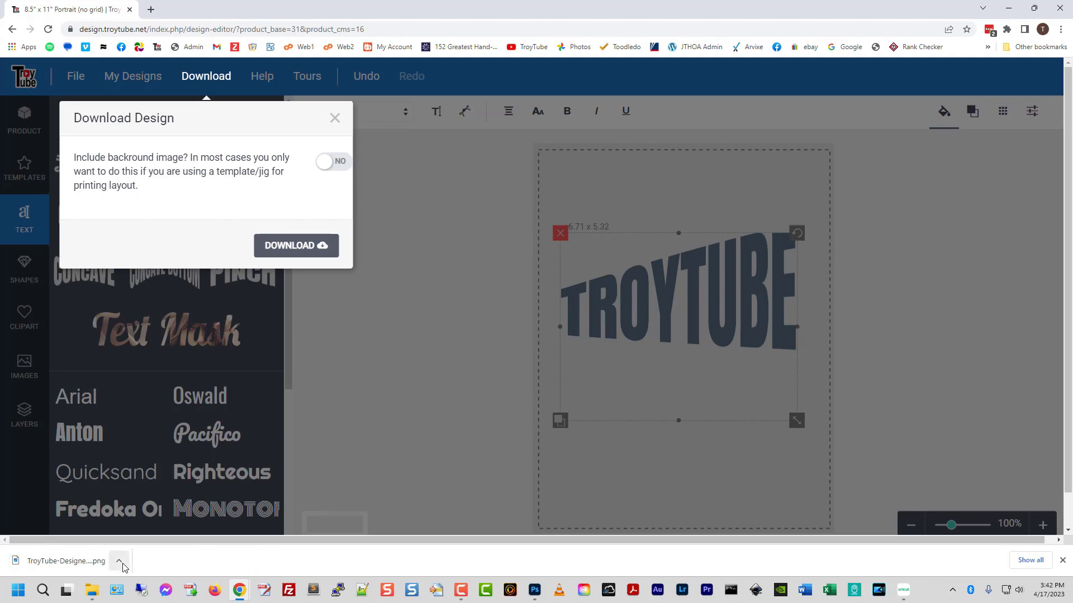
Switch to Cricut Design Space and load the downloaded TroyTube-Designer PNG as a new image upload
{"action": "key", "text": "alt+Tab"}
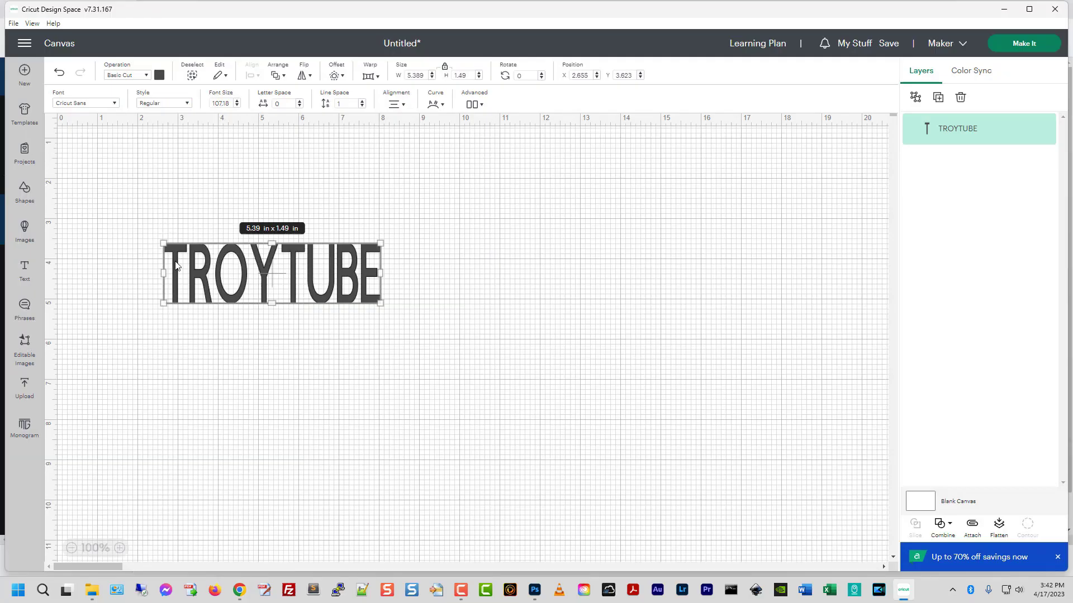
{"action": "left_click", "coordinate": [26, 400]}
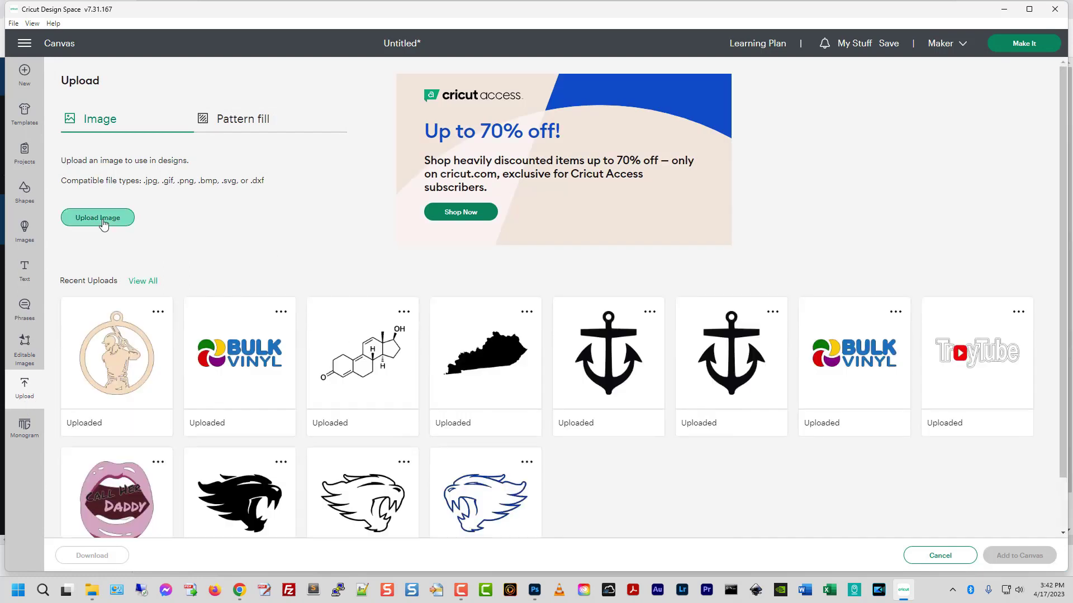
{"action": "left_click", "coordinate": [101, 217]}
{"action": "left_click_drag", "start_coordinate": [213, 588], "coordinate": [620, 235]}
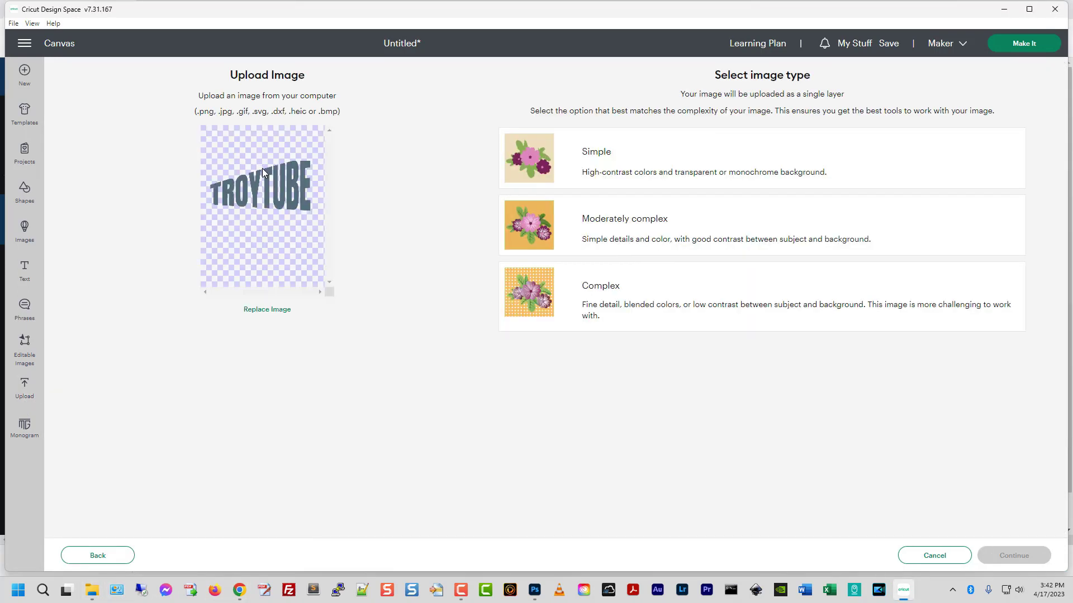
Upload the picture as a Simple image of type Cut Image and add it to the canvas
{"action": "left_click", "coordinate": [583, 162]}
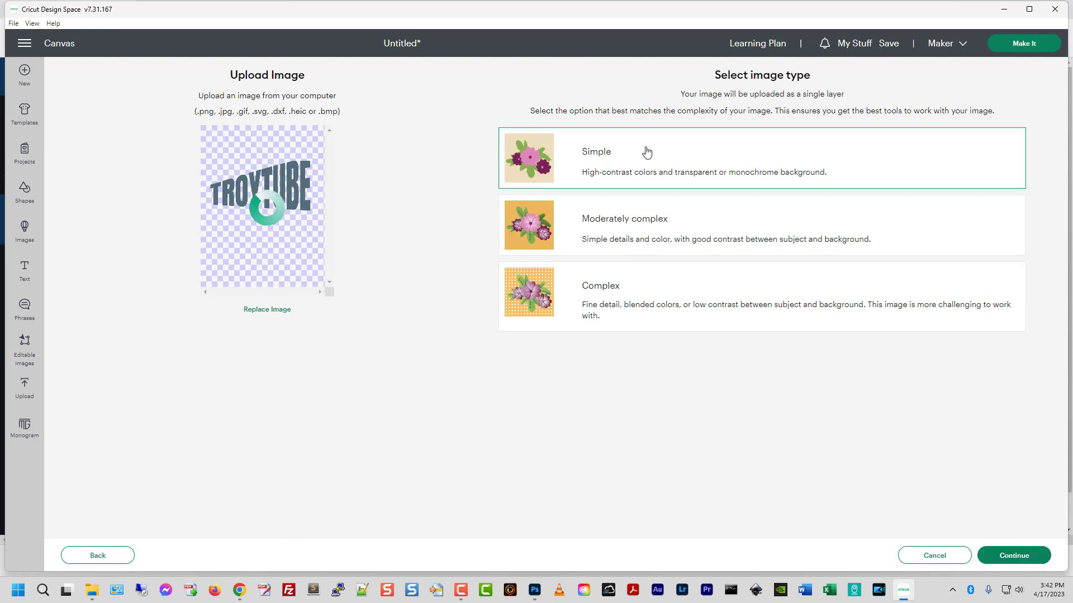
{"action": "left_click", "coordinate": [1003, 557]}
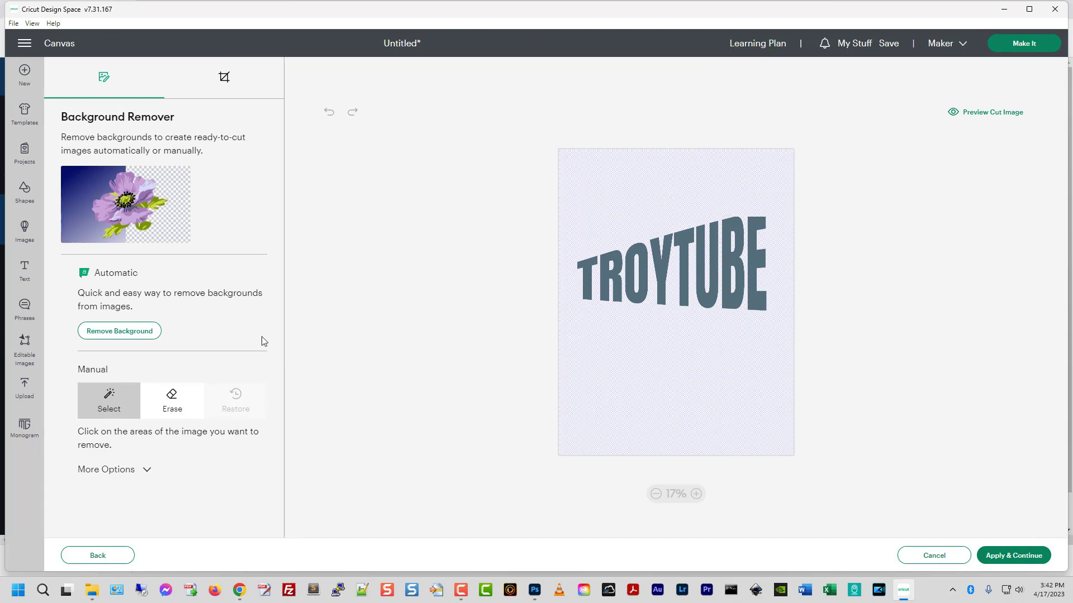
{"action": "left_click", "coordinate": [980, 555]}
{"action": "left_click", "coordinate": [226, 219]}
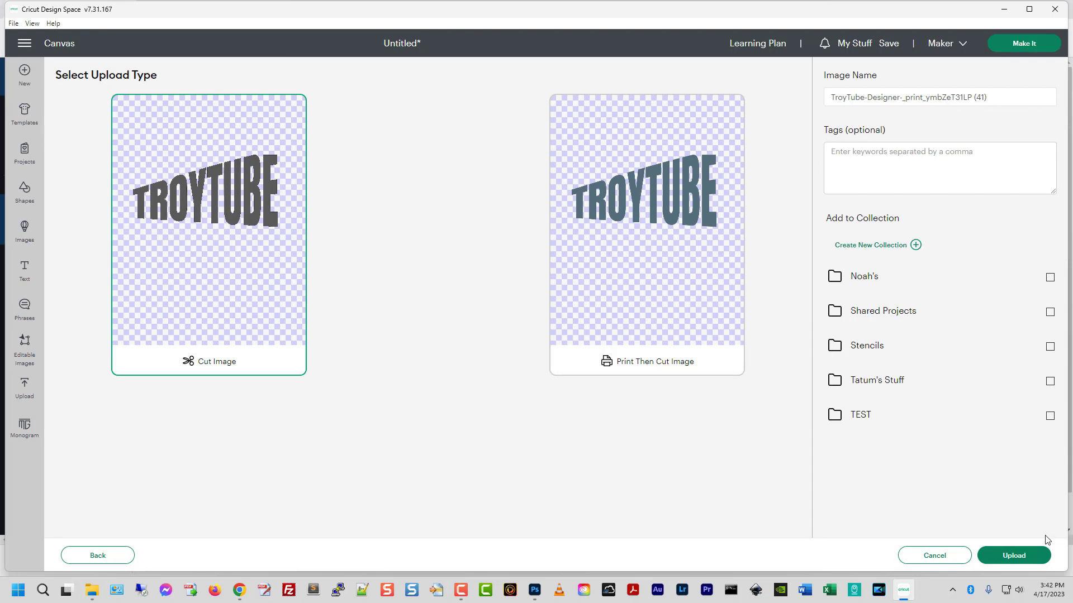
{"action": "left_click", "coordinate": [1017, 558]}
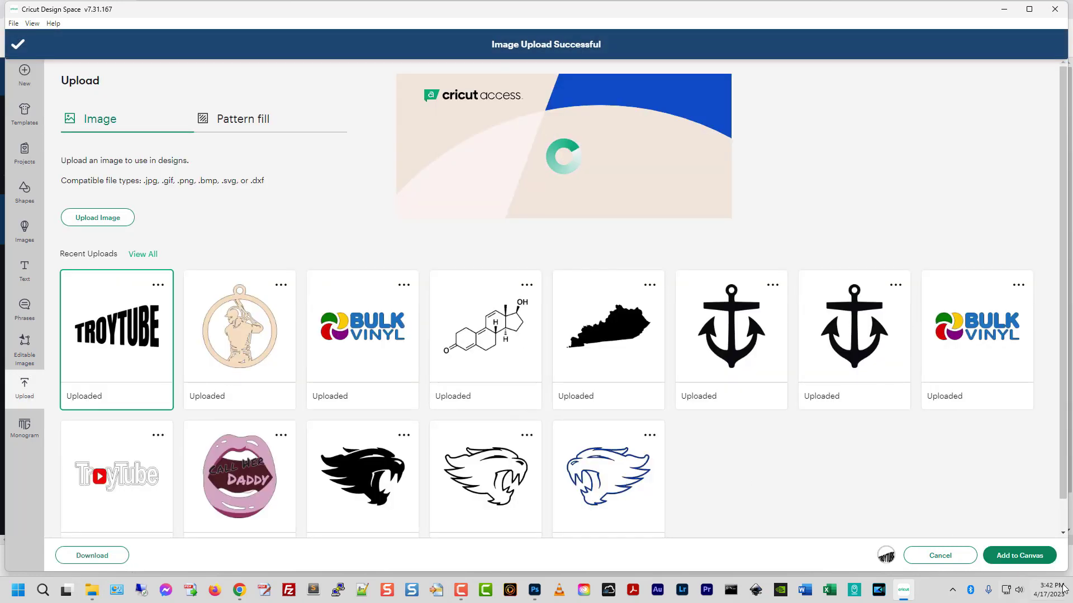
{"action": "left_click", "coordinate": [989, 557]}
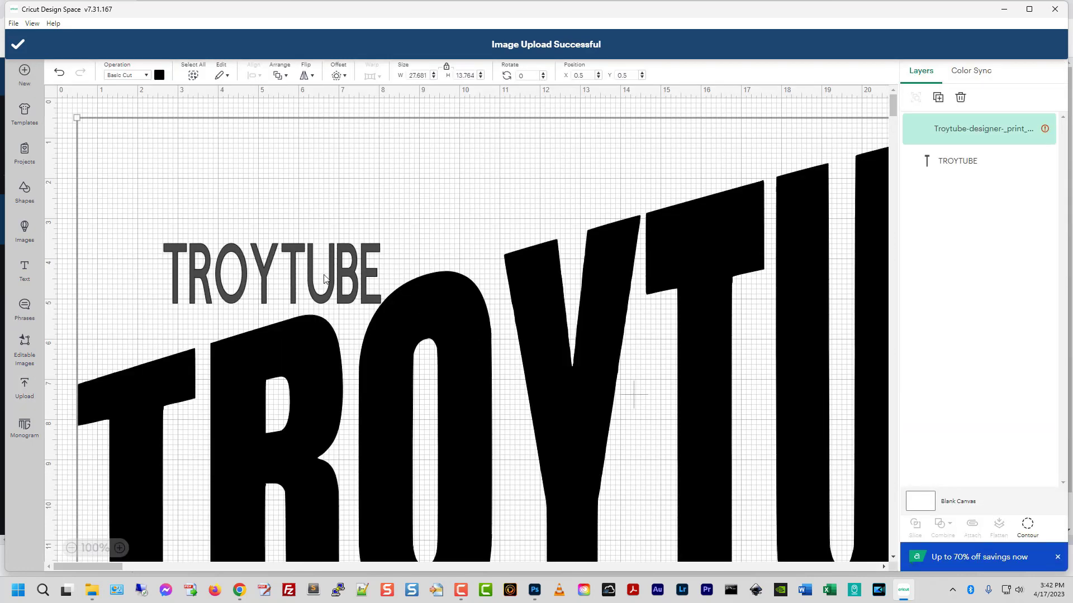
Shrink the warped TROYTUBE image to about 5.64 x 2.94 in and place it to the right of the plain TROYTUBE text
{"action": "scroll", "coordinate": [346, 313], "scroll_direction": "down", "scroll_amount": 5}
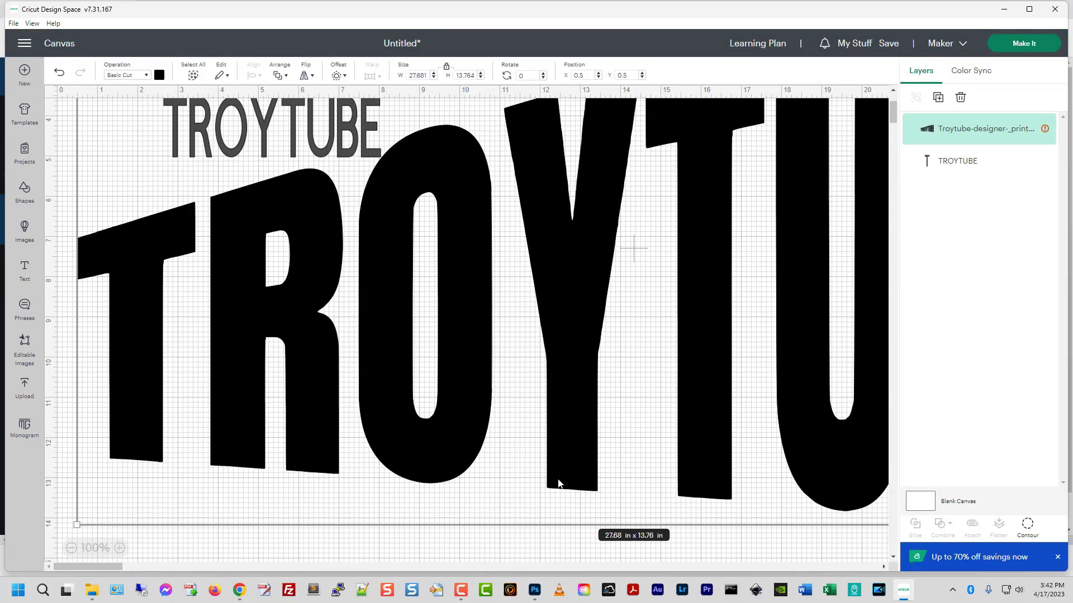
{"action": "left_click_drag", "start_coordinate": [77, 518], "coordinate": [606, 239]}
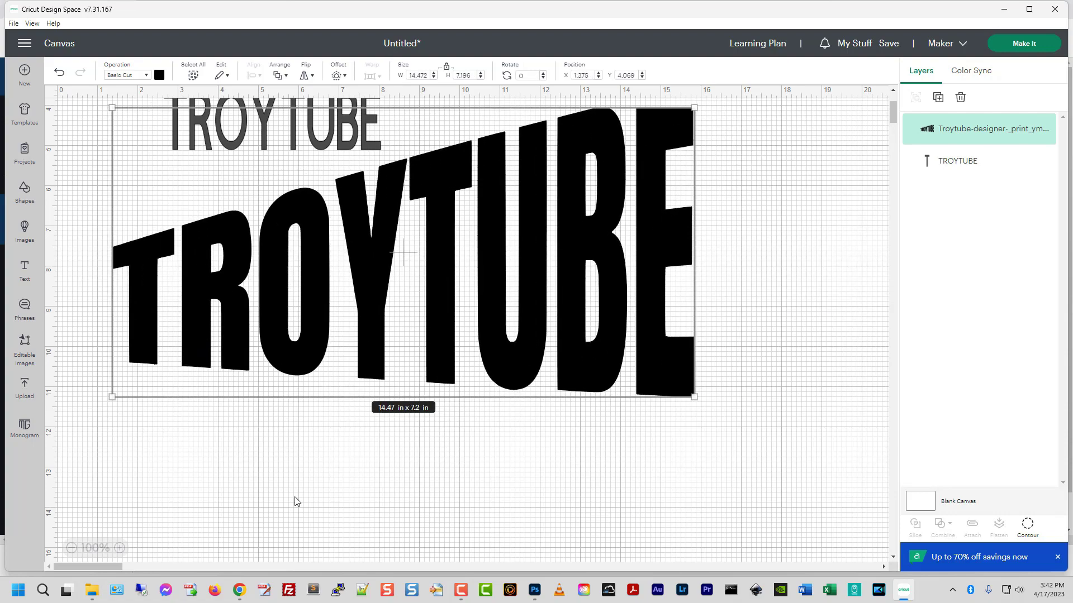
{"action": "scroll", "coordinate": [219, 419], "scroll_direction": "up", "scroll_amount": 4}
{"action": "left_click_drag", "start_coordinate": [683, 552], "coordinate": [770, 497]}
{"action": "left_click_drag", "start_coordinate": [674, 387], "coordinate": [338, 376]}
{"action": "left_click_drag", "start_coordinate": [244, 455], "coordinate": [547, 266]}
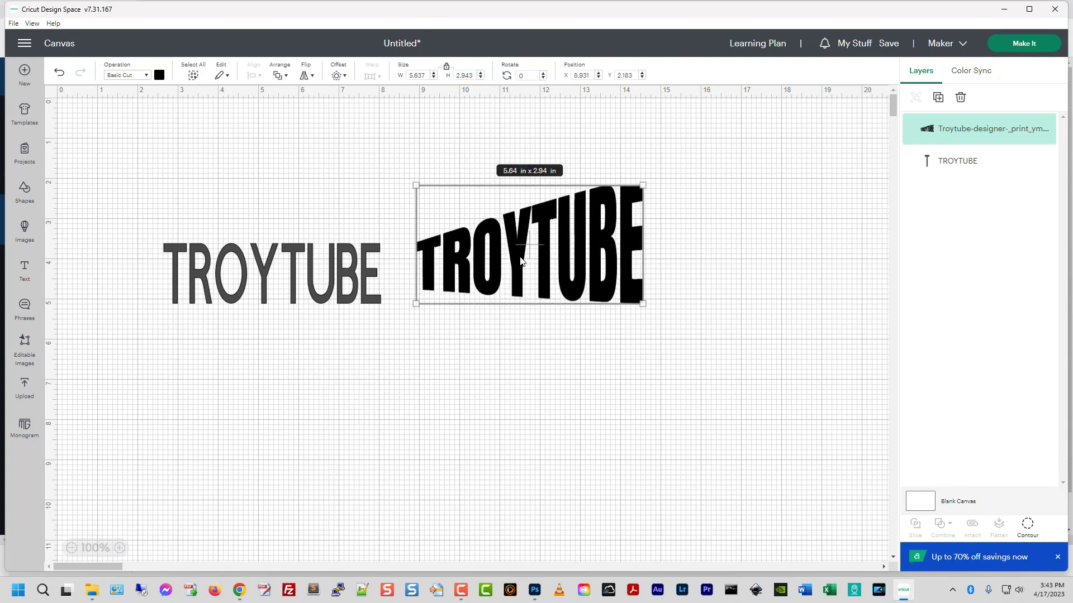
{"action": "left_click_drag", "start_coordinate": [549, 252], "coordinate": [540, 272]}
{"action": "left_click", "coordinate": [704, 235]}
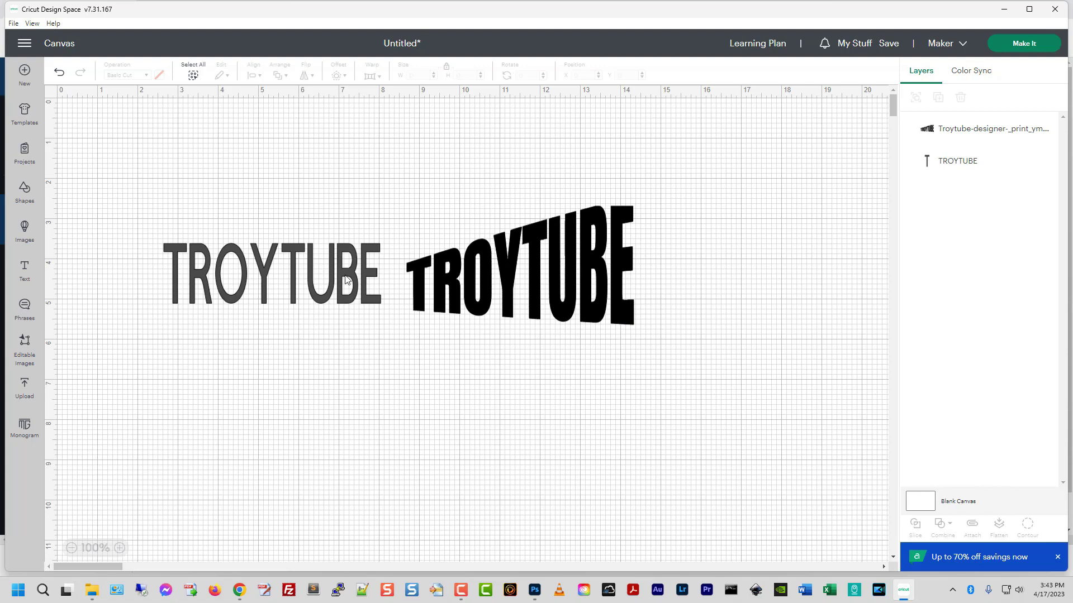
Rearrange the two objects so the warped TROYTUBE image sits directly above the plain TROYTUBE text
{"action": "left_click_drag", "start_coordinate": [347, 279], "coordinate": [327, 310]}
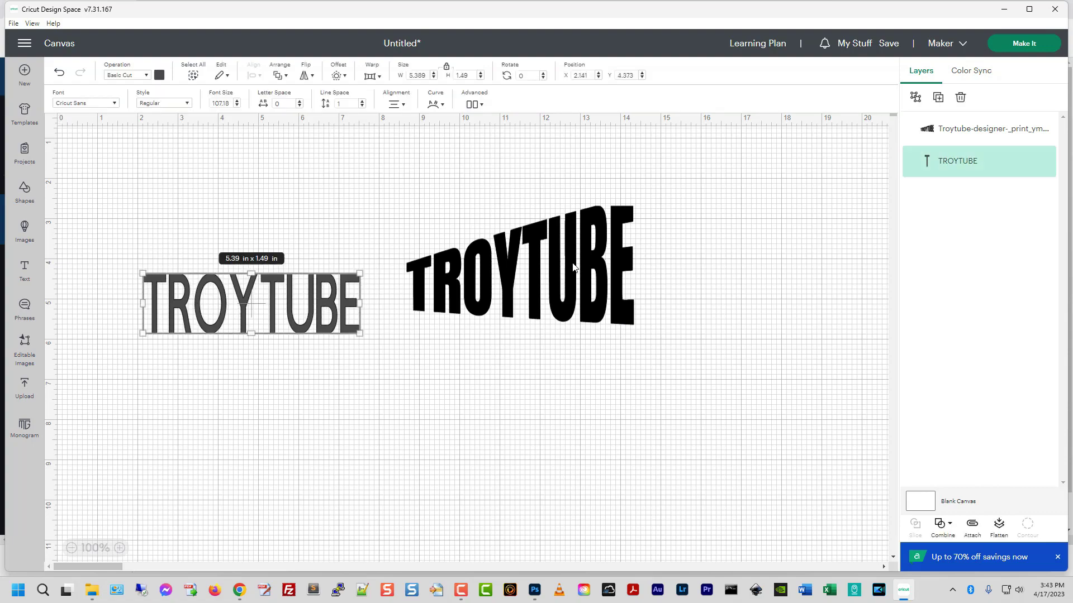
{"action": "left_click_drag", "start_coordinate": [574, 267], "coordinate": [304, 195]}
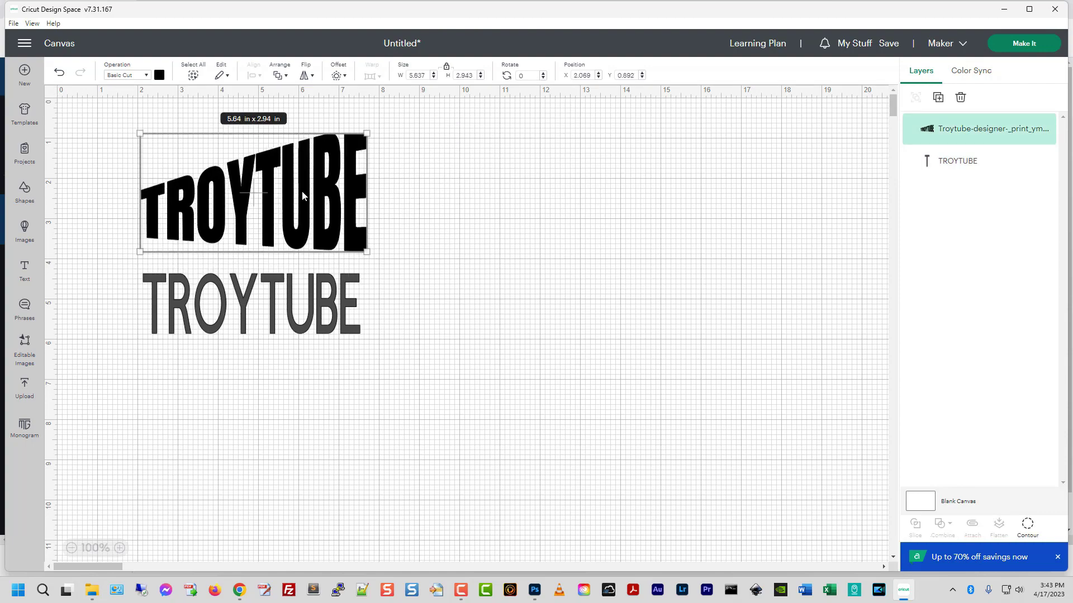
{"action": "left_click", "coordinate": [460, 180]}
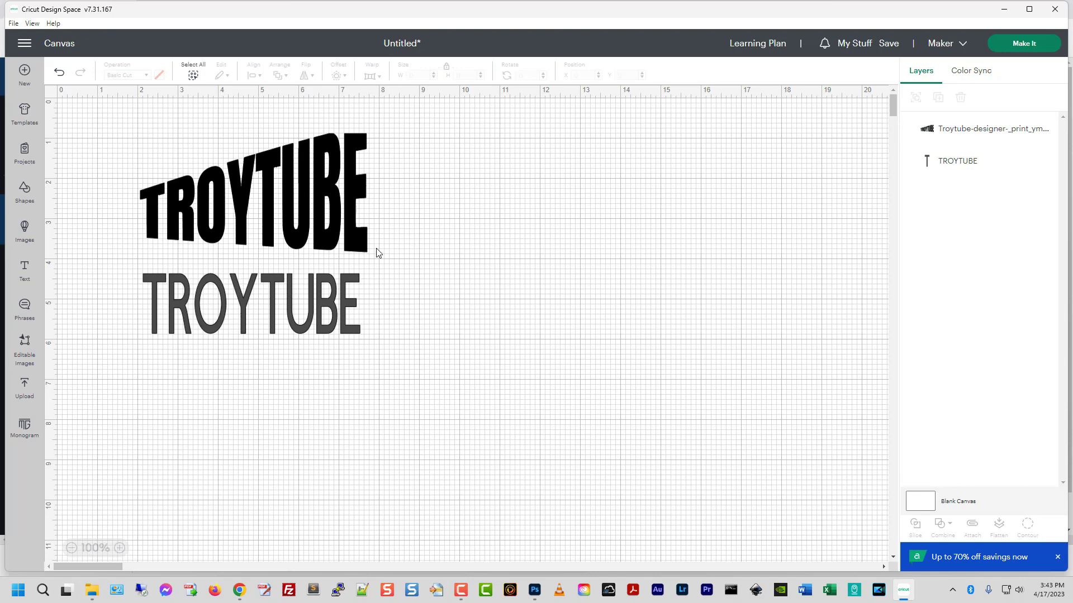
{"action": "left_click_drag", "start_coordinate": [322, 215], "coordinate": [339, 221]}
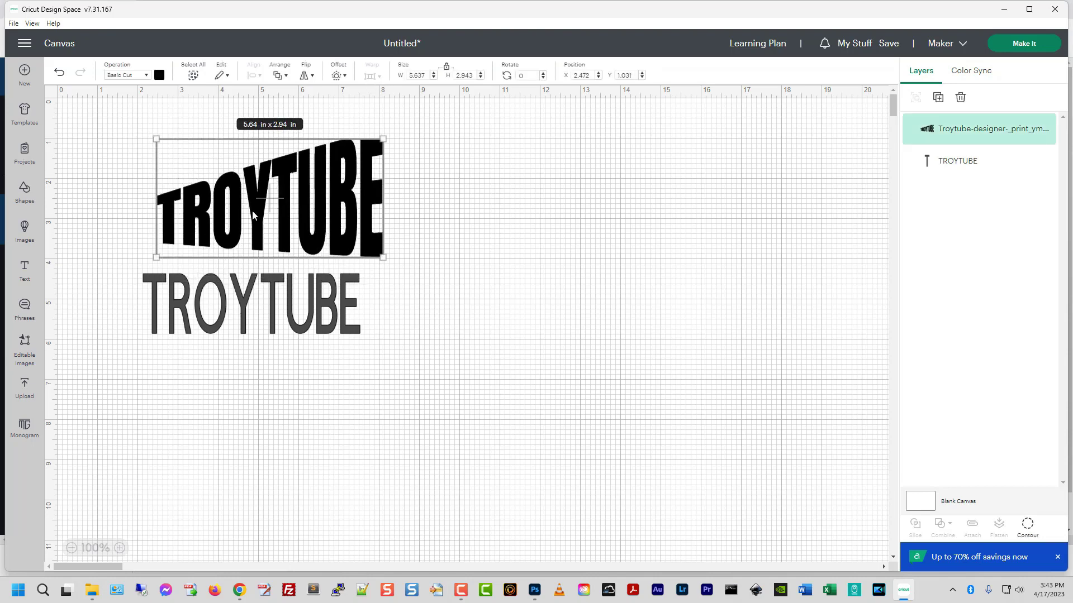
{"action": "left_click_drag", "start_coordinate": [273, 300], "coordinate": [296, 295]}
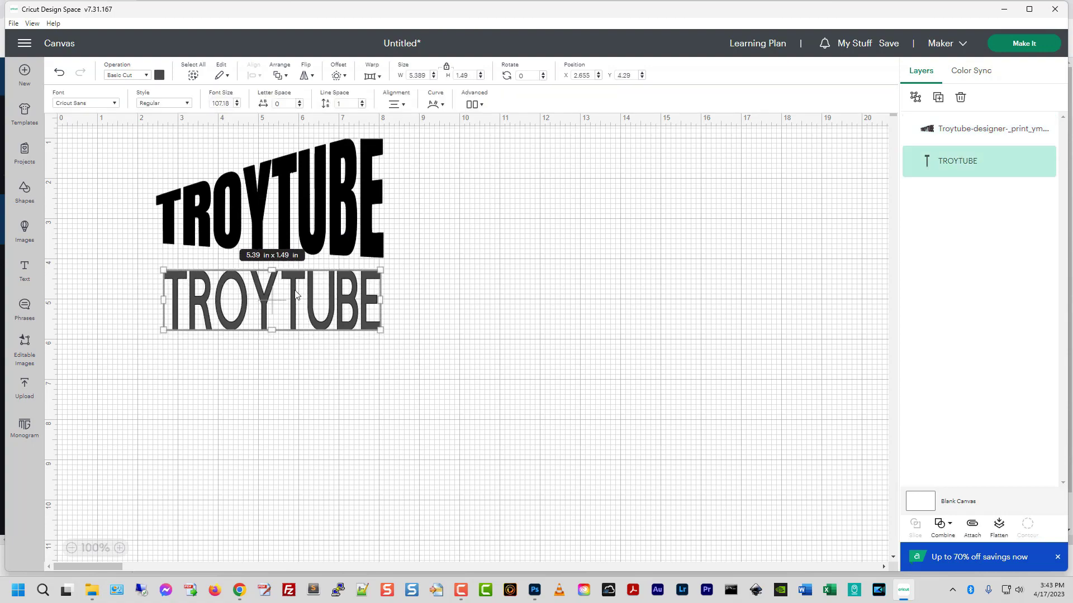